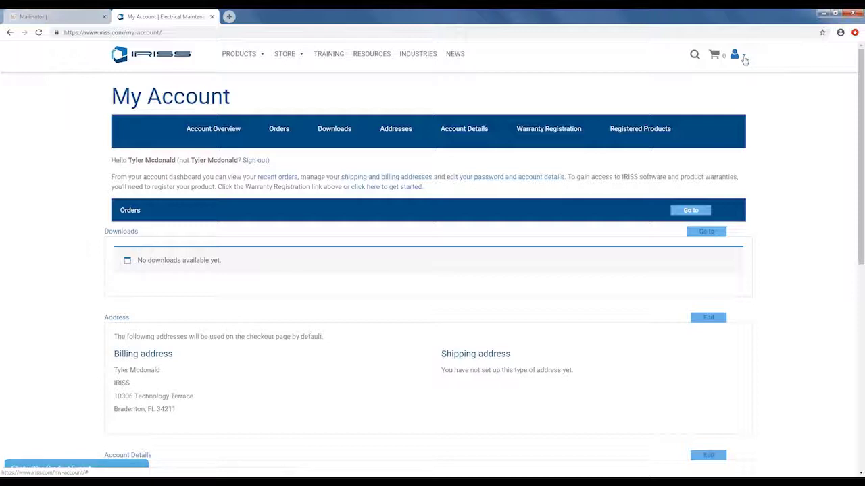
From My Account, open the account menu, then show the STORE mega menu with the ultrasound products.
{"action": "left_click", "coordinate": [743, 58]}
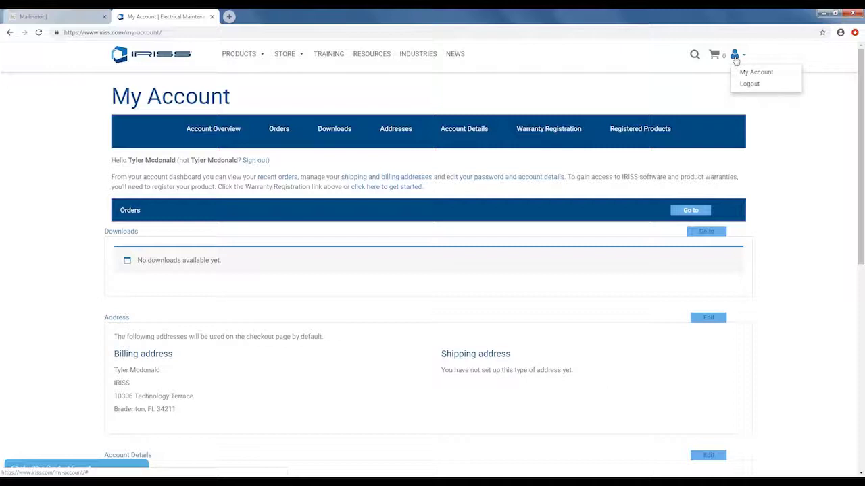
{"action": "mouse_move", "coordinate": [287, 58]}
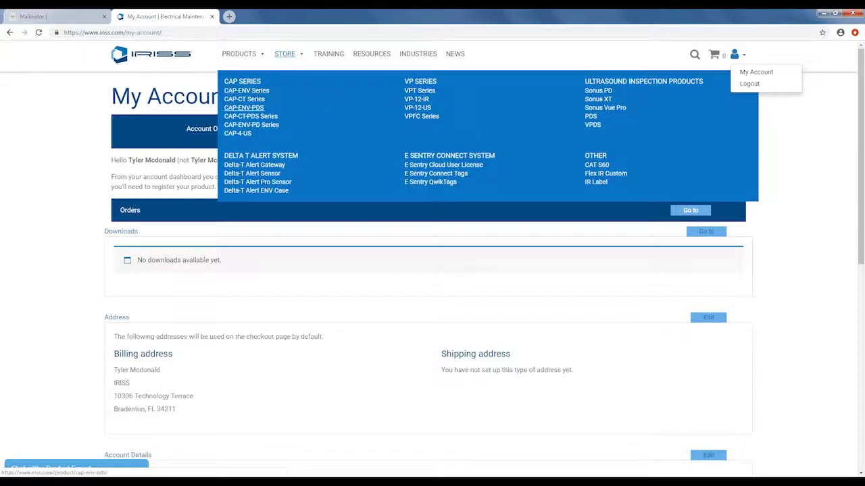
Add the $699.00 Sonus Vue Pro from Ultrasound Inspection Products to the cart.
{"action": "left_click", "coordinate": [621, 109]}
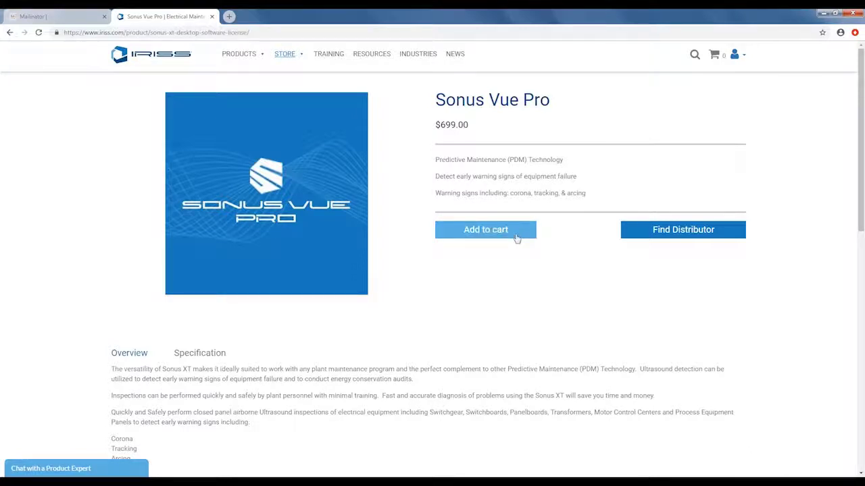
{"action": "left_click", "coordinate": [521, 236]}
{"action": "left_click", "coordinate": [502, 237]}
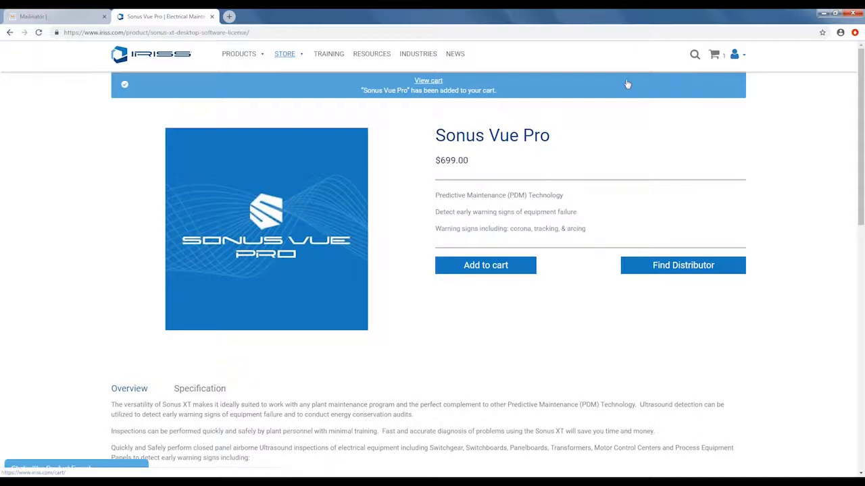
In the cart, apply the discount coupon code so the $699.00 Sonus Vue Pro totals $0.00.
{"action": "left_click", "coordinate": [715, 56]}
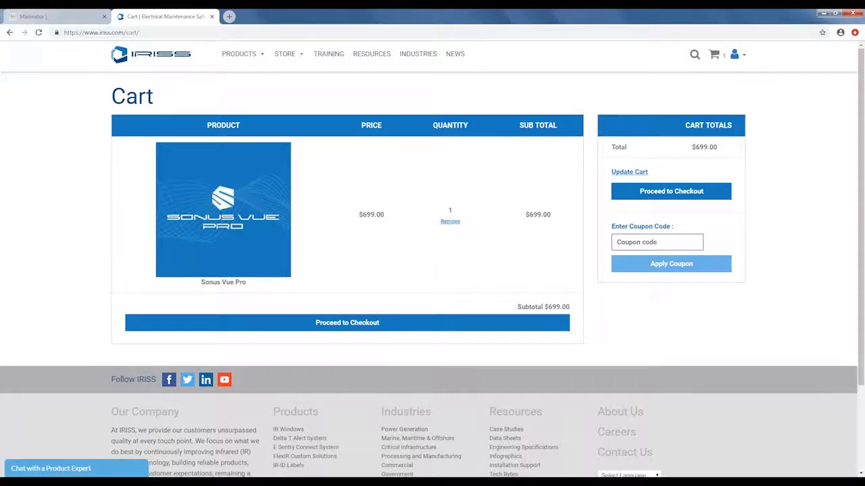
{"action": "left_click", "coordinate": [635, 237]}
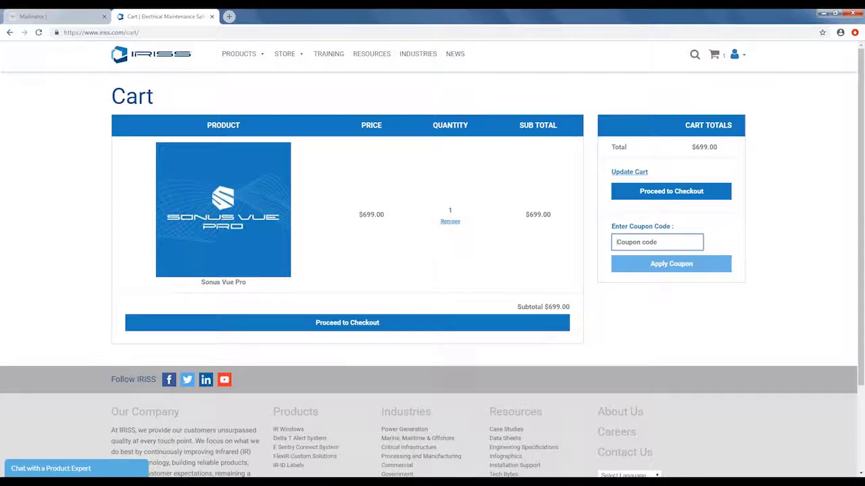
{"action": "left_click", "coordinate": [663, 266]}
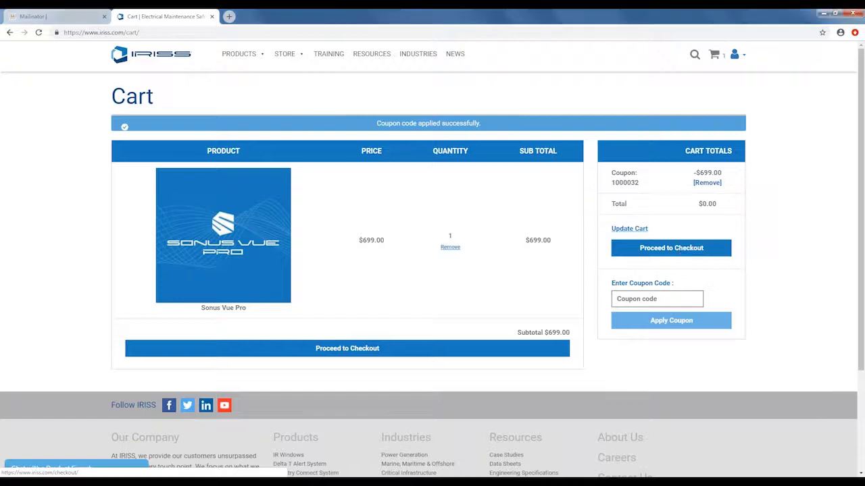
At checkout, confirm the Sonus Vue Pro line and $0.00 total, then place the order.
{"action": "left_click", "coordinate": [682, 250]}
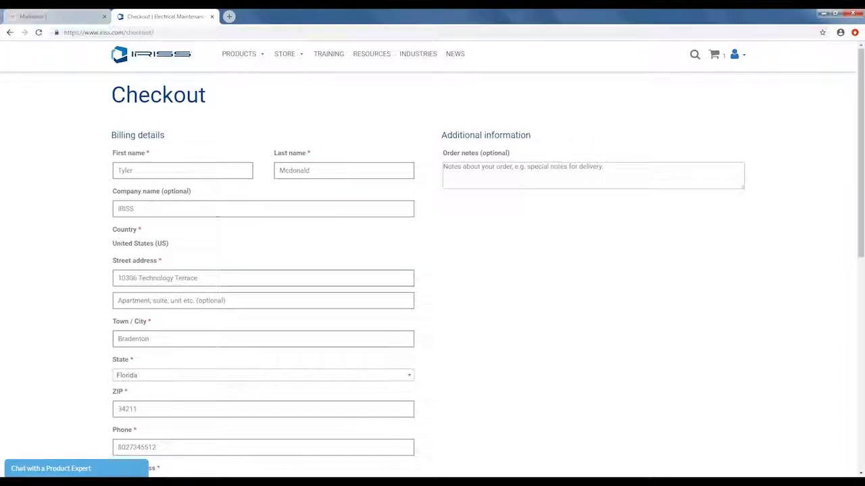
{"action": "scroll", "coordinate": [313, 236], "scroll_direction": "down", "scroll_amount": 2}
{"action": "scroll", "coordinate": [314, 270], "scroll_direction": "down", "scroll_amount": 2}
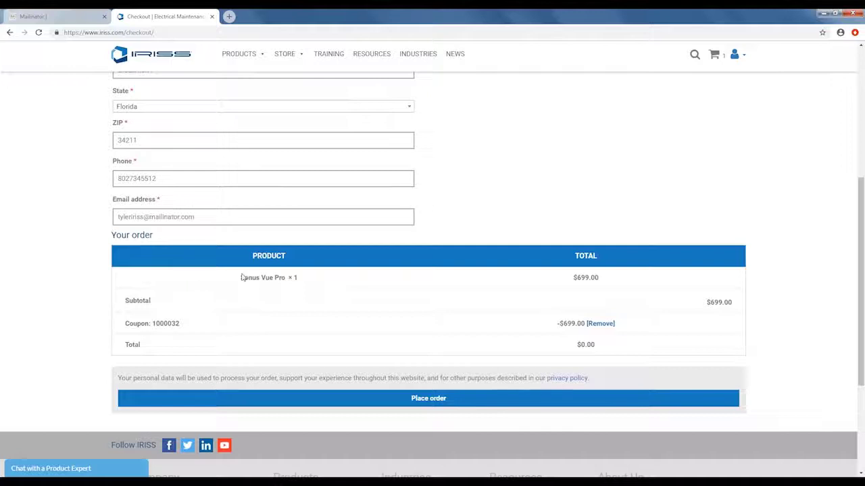
{"action": "left_click_drag", "start_coordinate": [242, 277], "coordinate": [315, 286]}
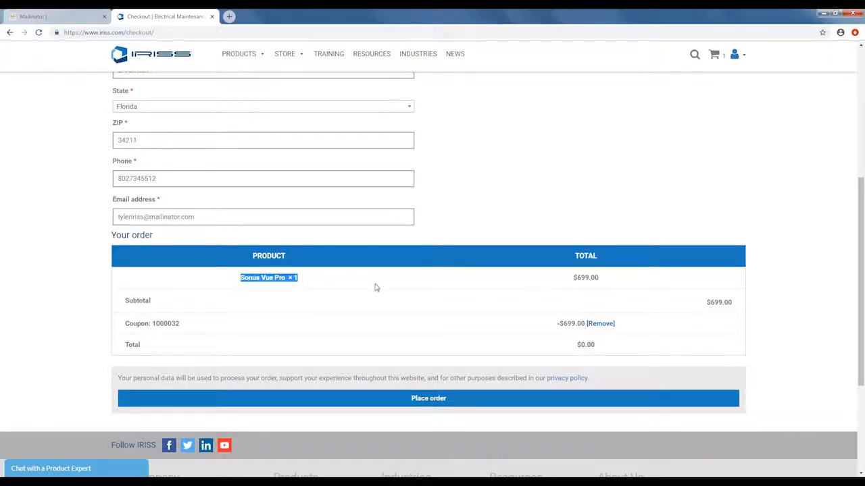
{"action": "left_click_drag", "start_coordinate": [575, 346], "coordinate": [602, 350]}
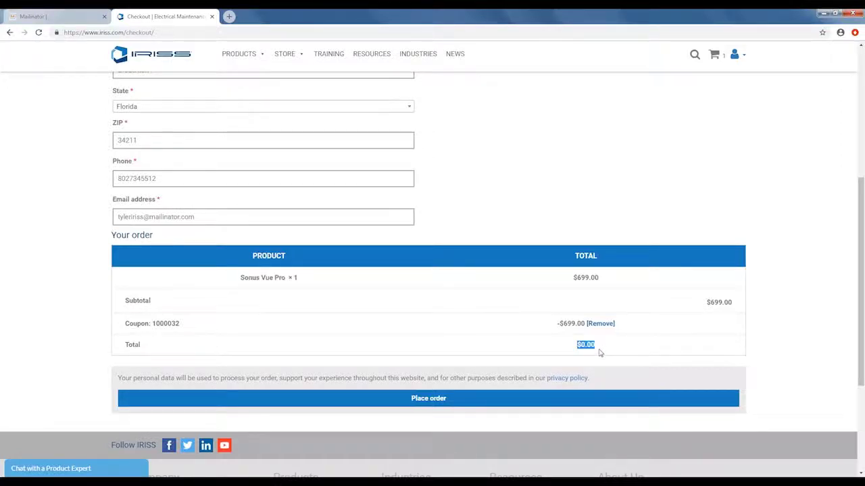
{"action": "left_click", "coordinate": [433, 433]}
{"action": "left_click", "coordinate": [427, 398]}
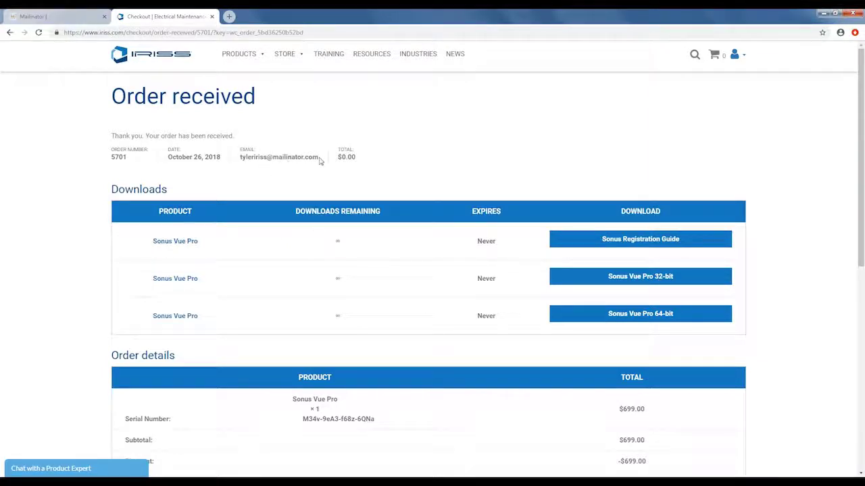
Highlight the order's serial number under Order details, then switch to the Mailinator email.
{"action": "scroll", "coordinate": [375, 252], "scroll_direction": "down", "scroll_amount": 2}
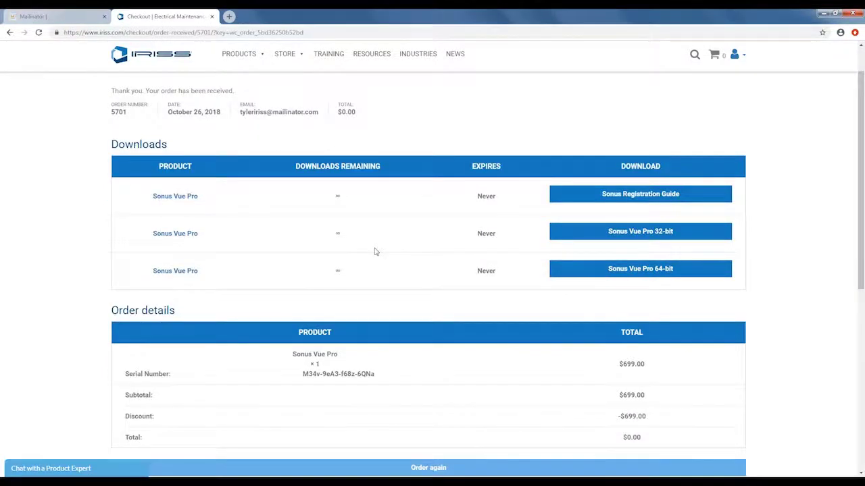
{"action": "scroll", "coordinate": [371, 251], "scroll_direction": "down", "scroll_amount": 2}
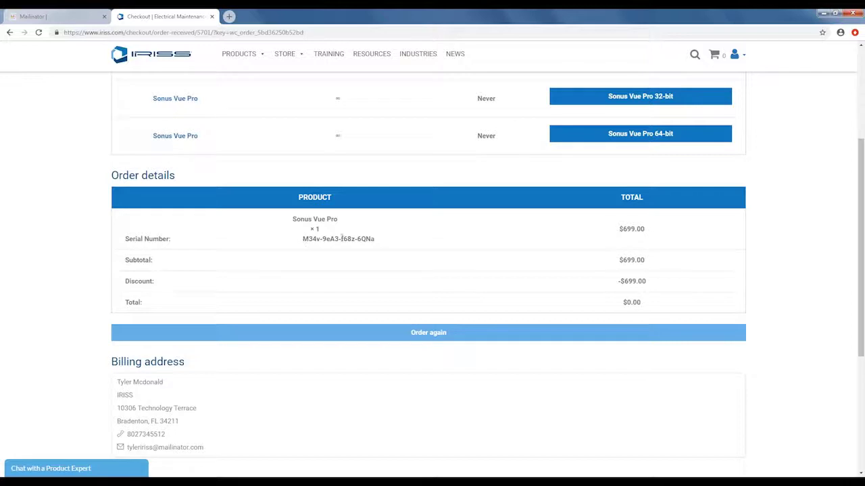
{"action": "left_click_drag", "start_coordinate": [303, 242], "coordinate": [382, 242]}
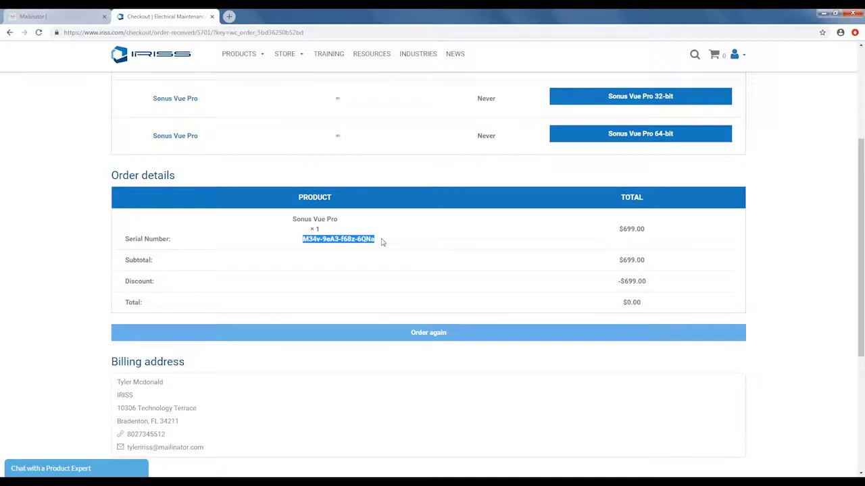
{"action": "left_click", "coordinate": [41, 17]}
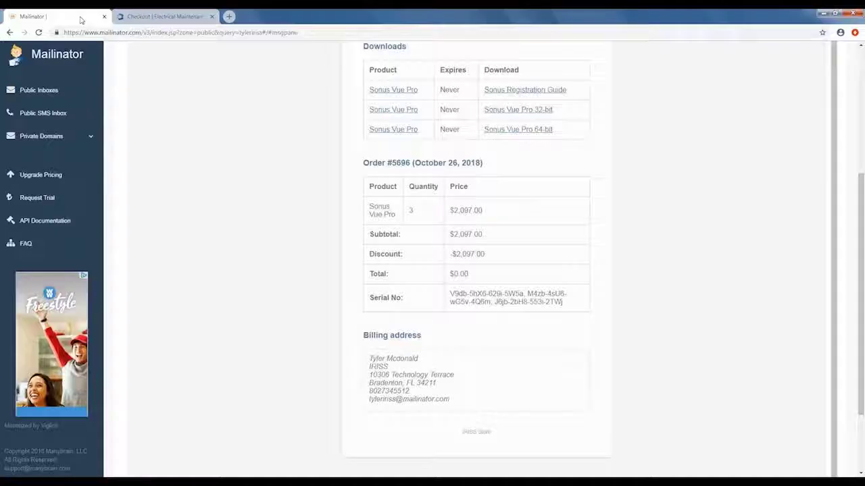
Review the order email's Sonus Vue Pro download links, then return to the IRISS Checkout page.
{"action": "scroll", "coordinate": [306, 190], "scroll_direction": "up", "scroll_amount": 2}
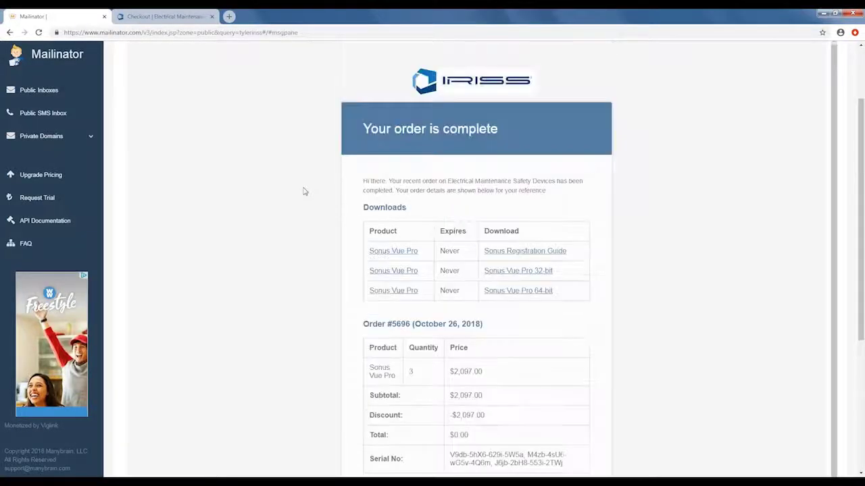
{"action": "scroll", "coordinate": [304, 191], "scroll_direction": "down", "scroll_amount": 1}
{"action": "scroll", "coordinate": [304, 192], "scroll_direction": "up", "scroll_amount": 1}
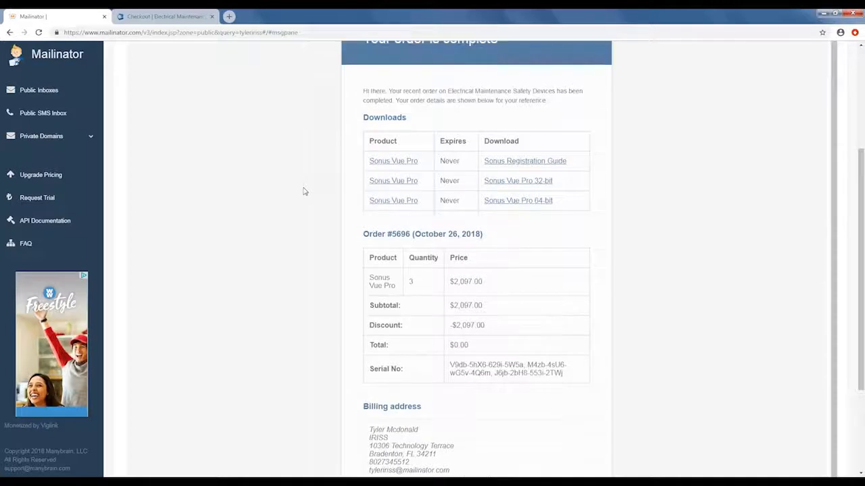
{"action": "scroll", "coordinate": [304, 191], "scroll_direction": "up", "scroll_amount": 1}
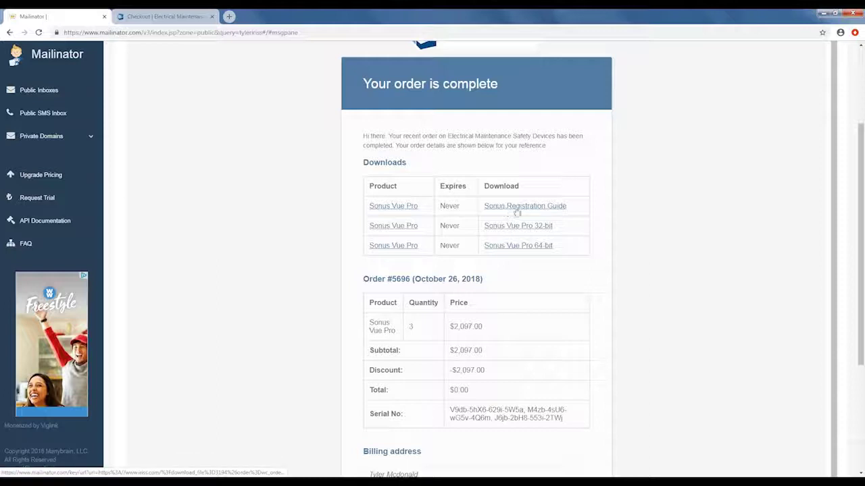
{"action": "scroll", "coordinate": [500, 288], "scroll_direction": "down", "scroll_amount": 3}
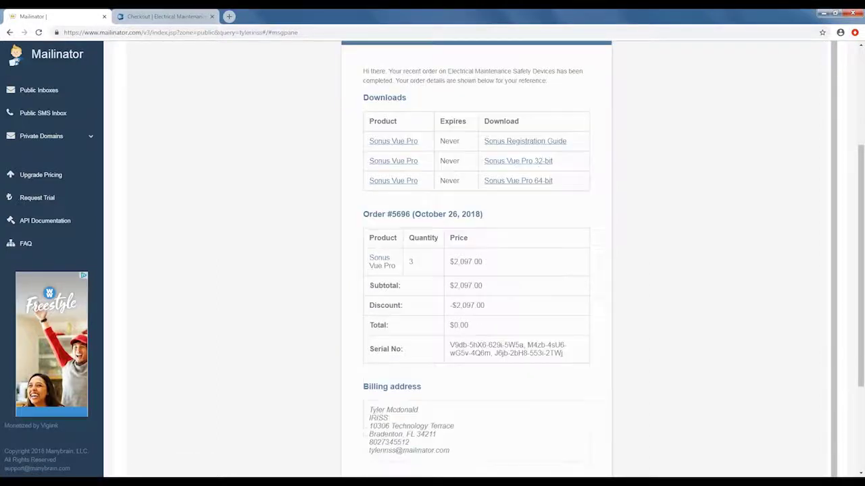
{"action": "left_click", "coordinate": [181, 17]}
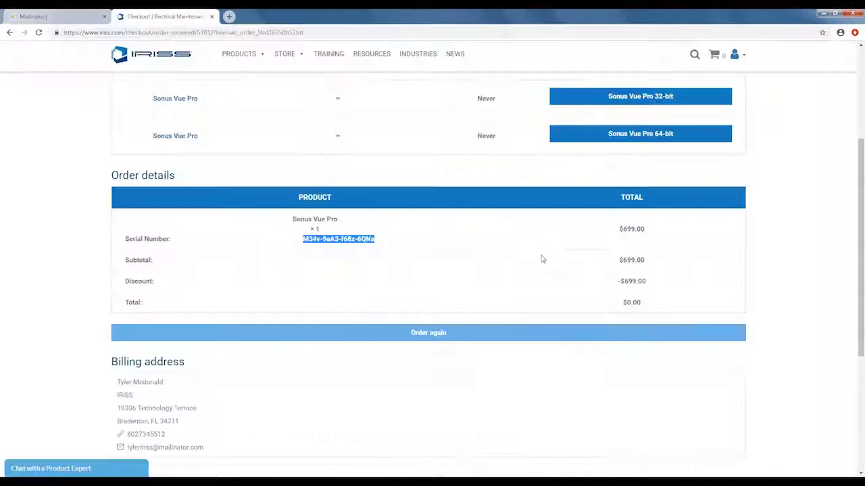
Clear the serial number highlight, return to the page top, and show the account dropdown.
{"action": "scroll", "coordinate": [524, 243], "scroll_direction": "up", "scroll_amount": 1}
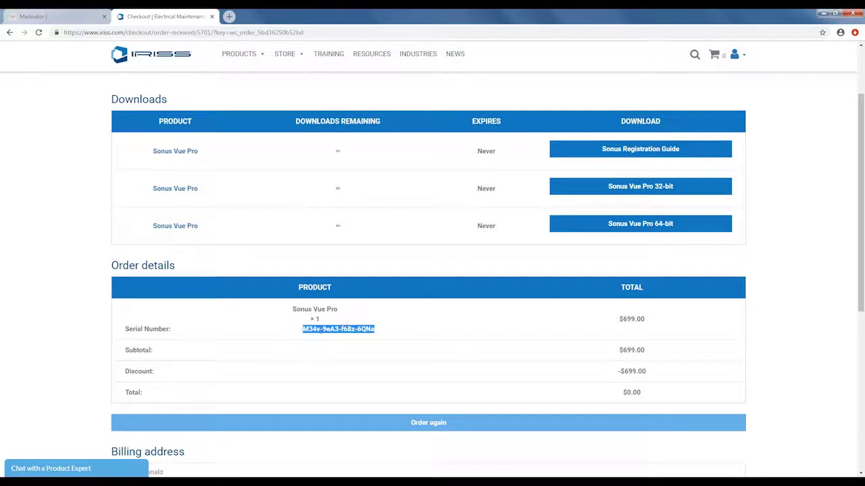
{"action": "left_click", "coordinate": [343, 326]}
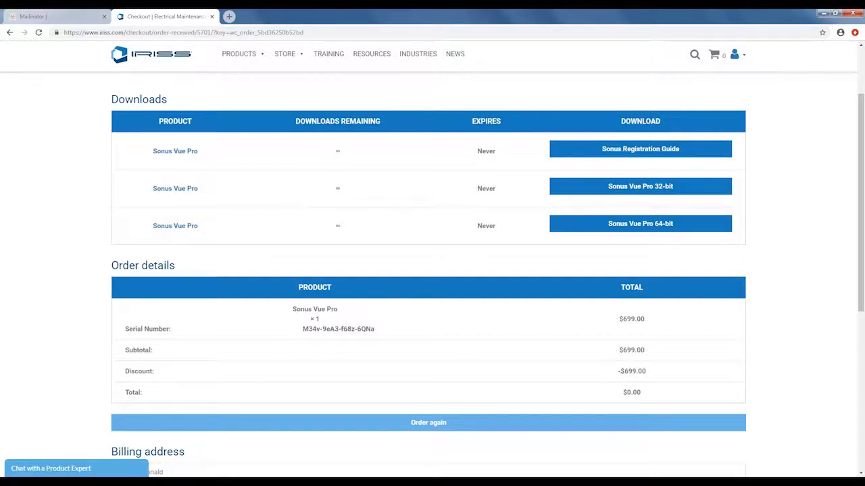
{"action": "scroll", "coordinate": [400, 266], "scroll_direction": "up", "scroll_amount": 2}
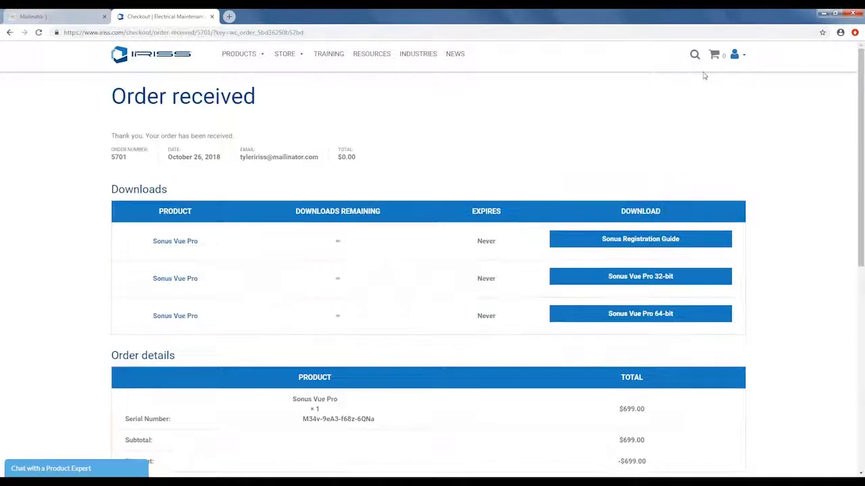
{"action": "mouse_move", "coordinate": [744, 59]}
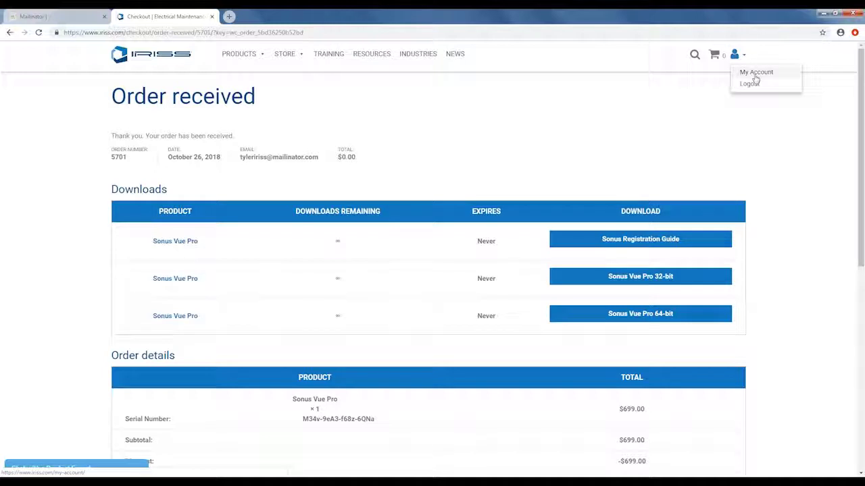
From My Account, view the completed order and highlight its serial number under Order details.
{"action": "left_click", "coordinate": [754, 74]}
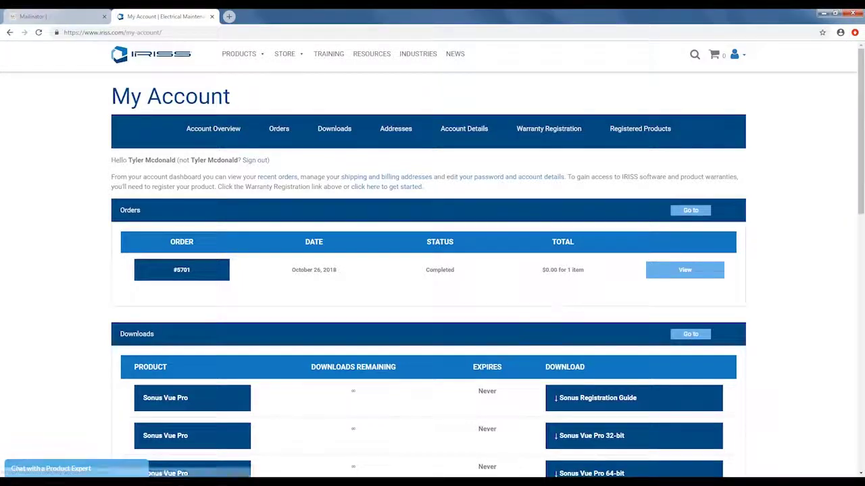
{"action": "scroll", "coordinate": [744, 270], "scroll_direction": "down", "scroll_amount": 1}
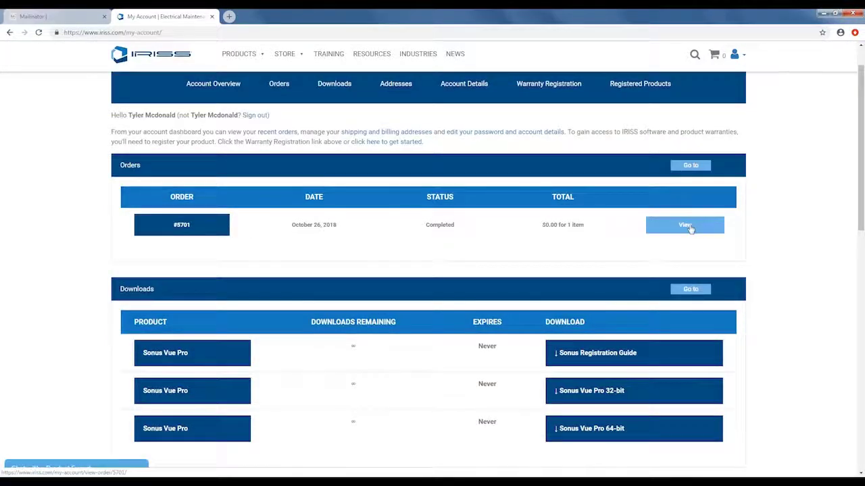
{"action": "left_click", "coordinate": [690, 229]}
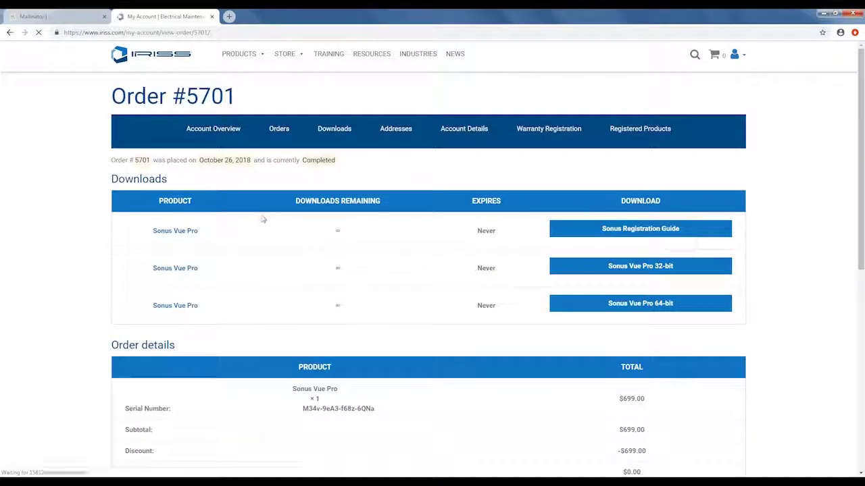
{"action": "scroll", "coordinate": [523, 220], "scroll_direction": "down", "scroll_amount": 1}
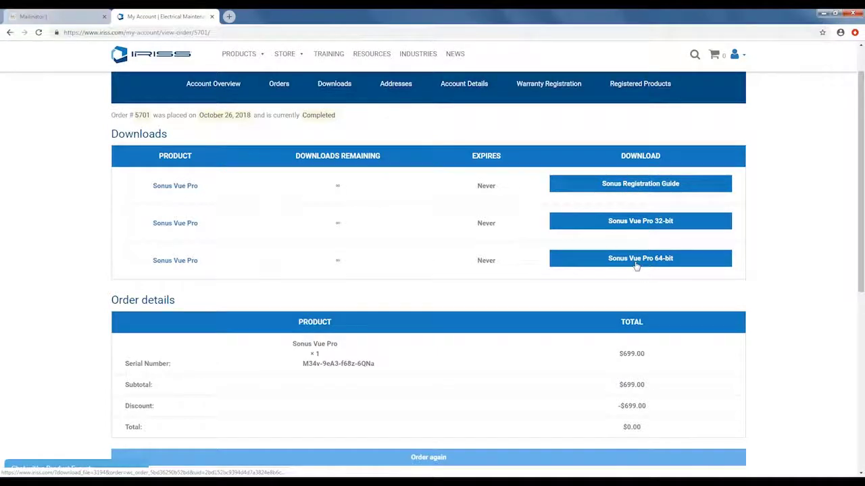
{"action": "scroll", "coordinate": [636, 267], "scroll_direction": "down", "scroll_amount": 1}
{"action": "left_click_drag", "start_coordinate": [302, 318], "coordinate": [375, 319]}
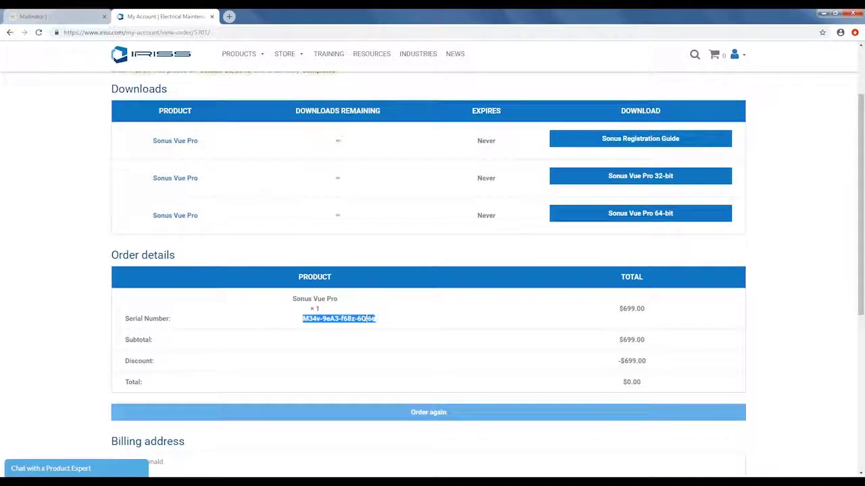